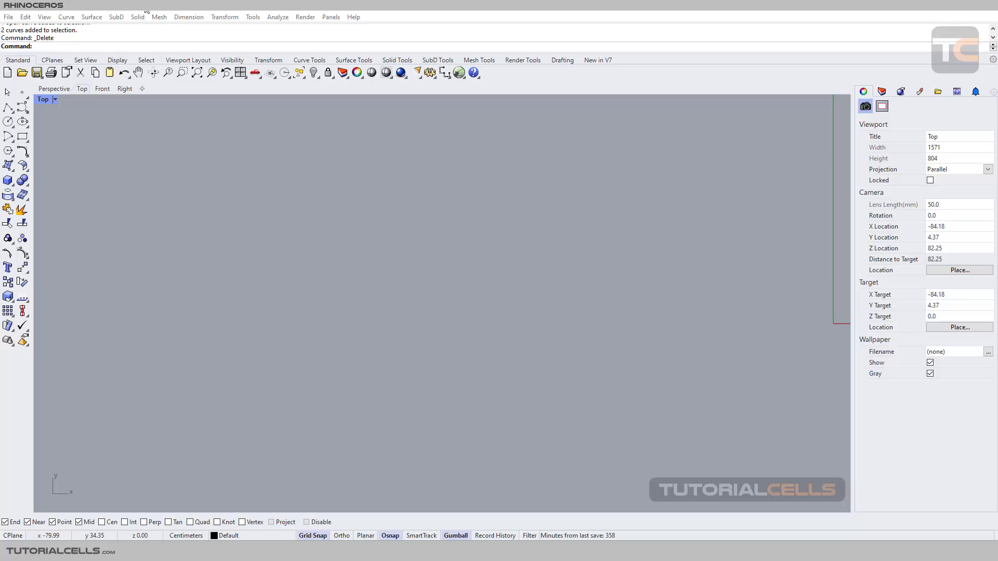
- Float the Curve toolset over the Top viewport and draw an open zigzag polyline with seven points
click(24, 110)
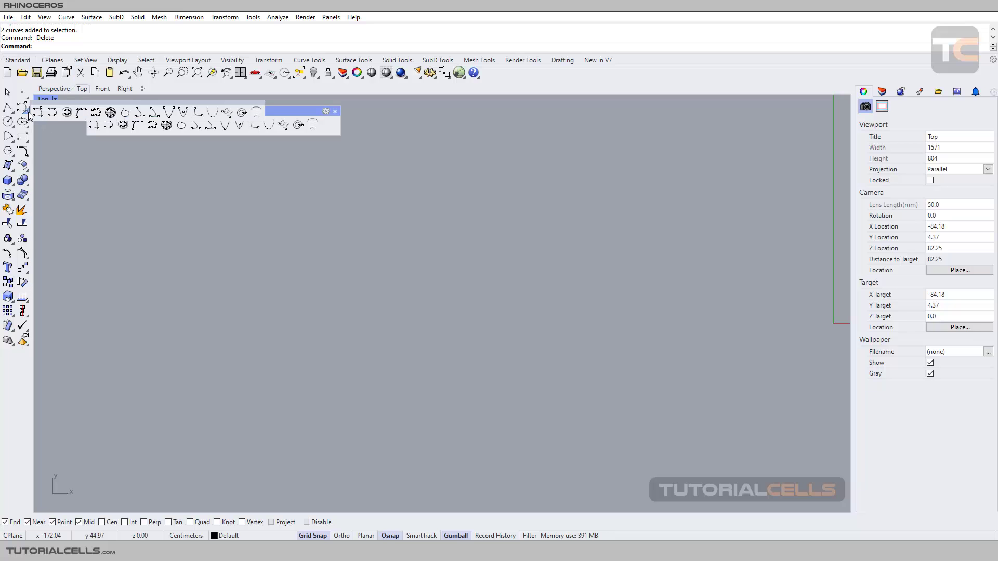
drag(291, 111, 294, 110)
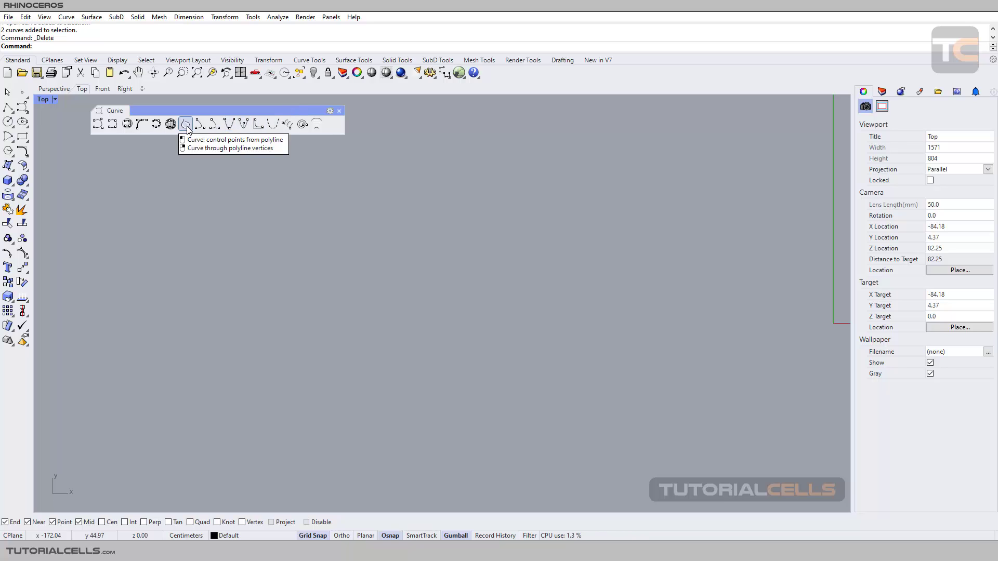
click(9, 111)
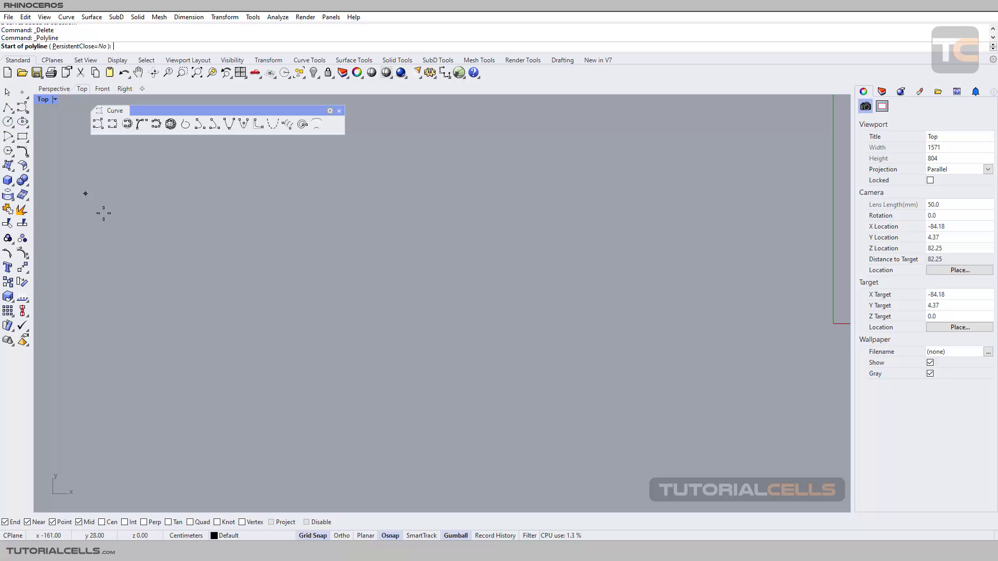
click(132, 272)
click(201, 171)
click(276, 319)
click(360, 203)
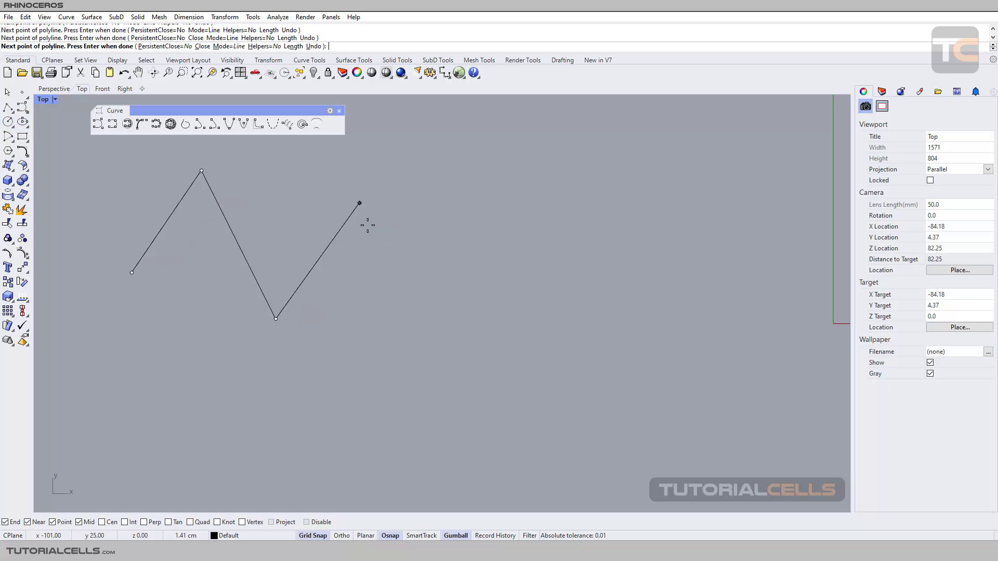
click(415, 318)
click(485, 198)
click(540, 277)
key(Return)
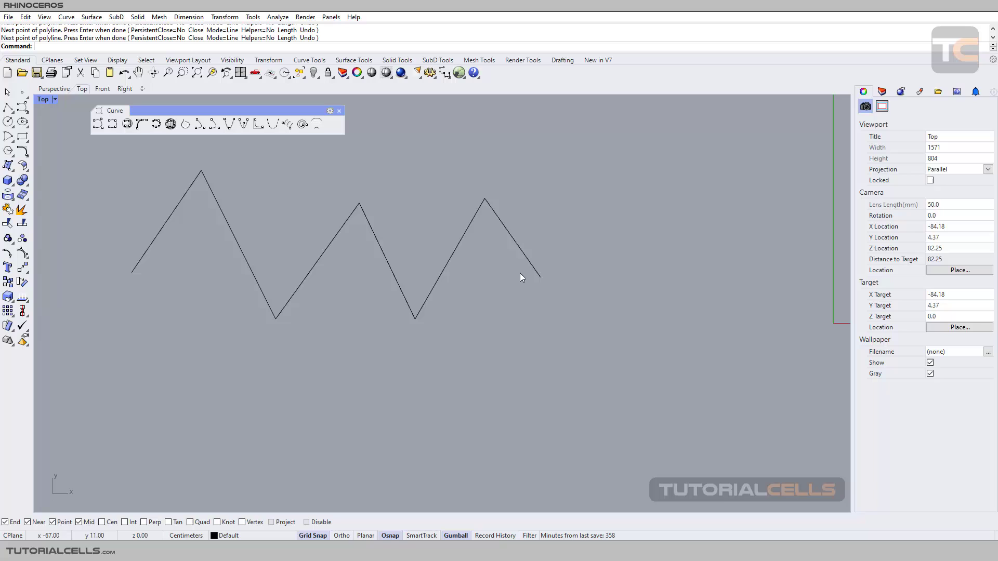
- Start building a curve from the zigzag polyline with the control-points-from-polyline command
scroll(352, 247, down, 2)
right_drag(352, 248, 368, 262)
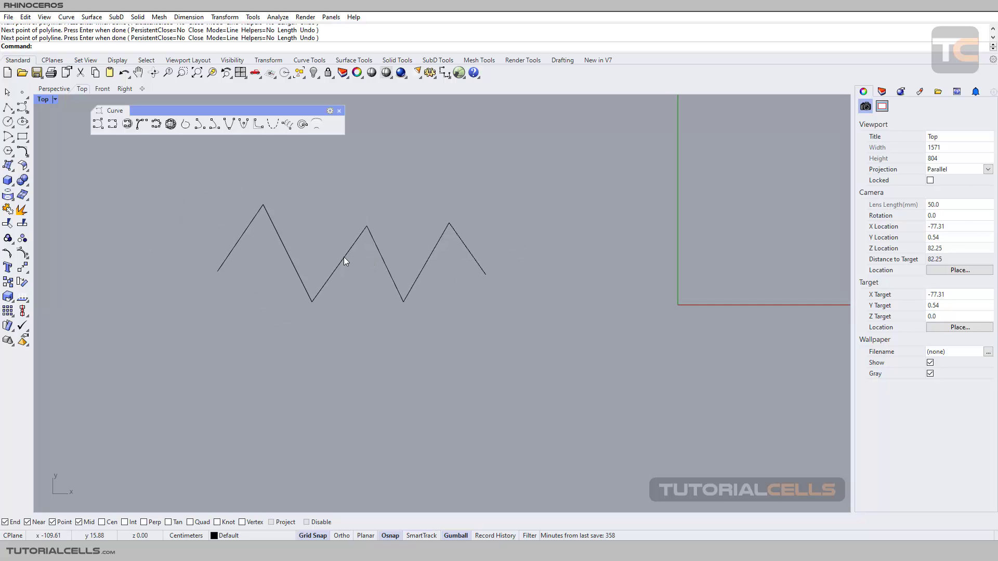
click(344, 256)
scroll(239, 247, up, 1)
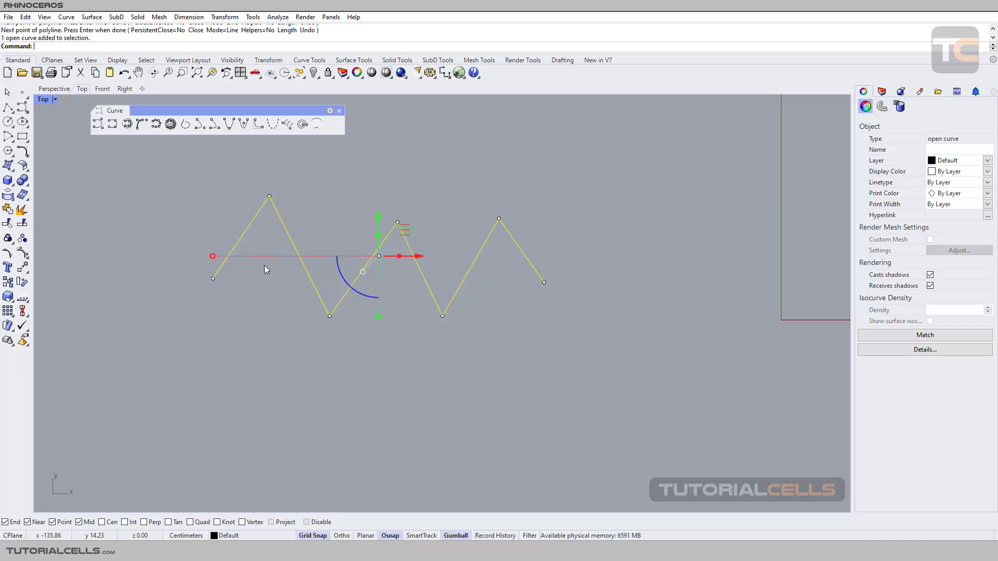
key(Escape)
click(189, 128)
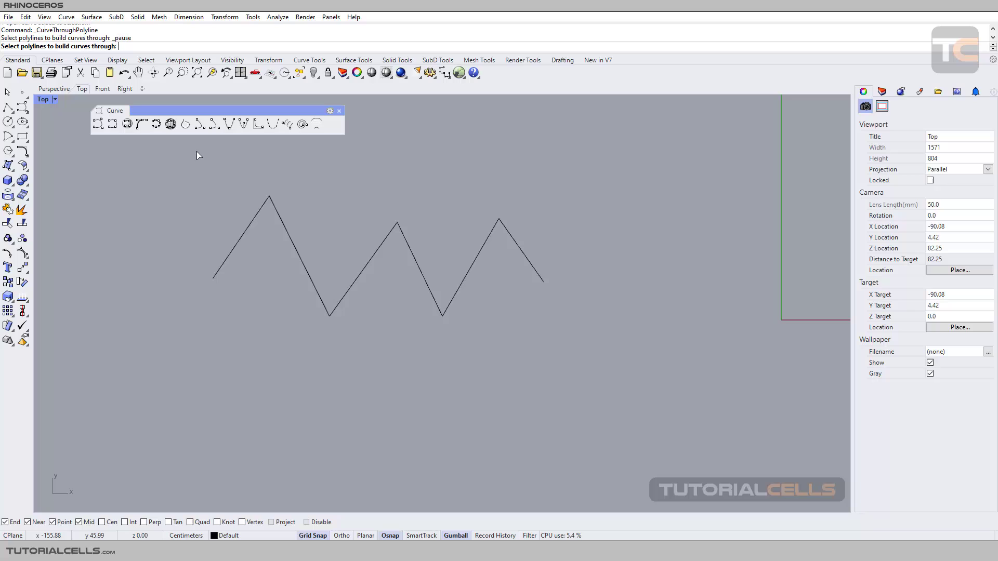
click(246, 232)
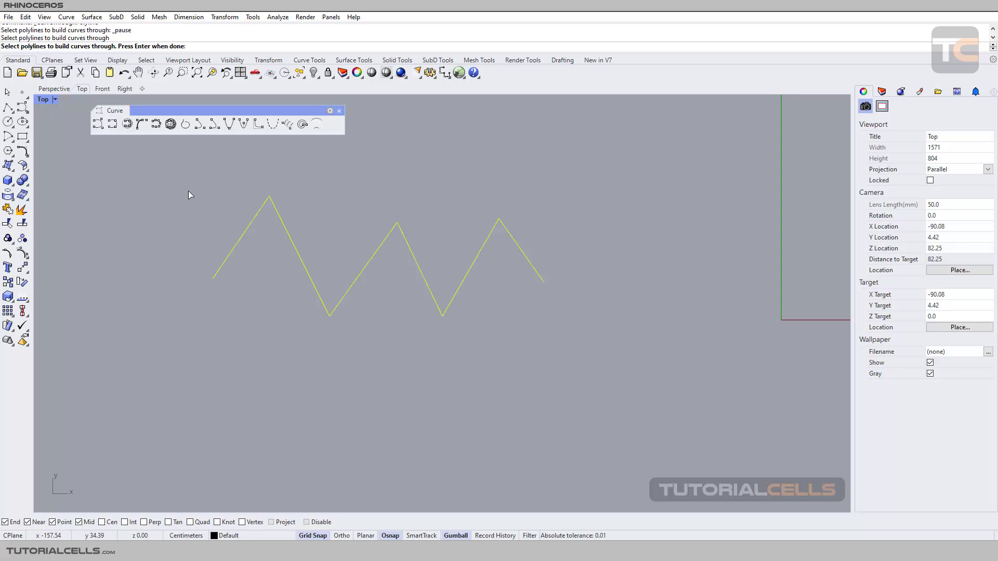
key(Return)
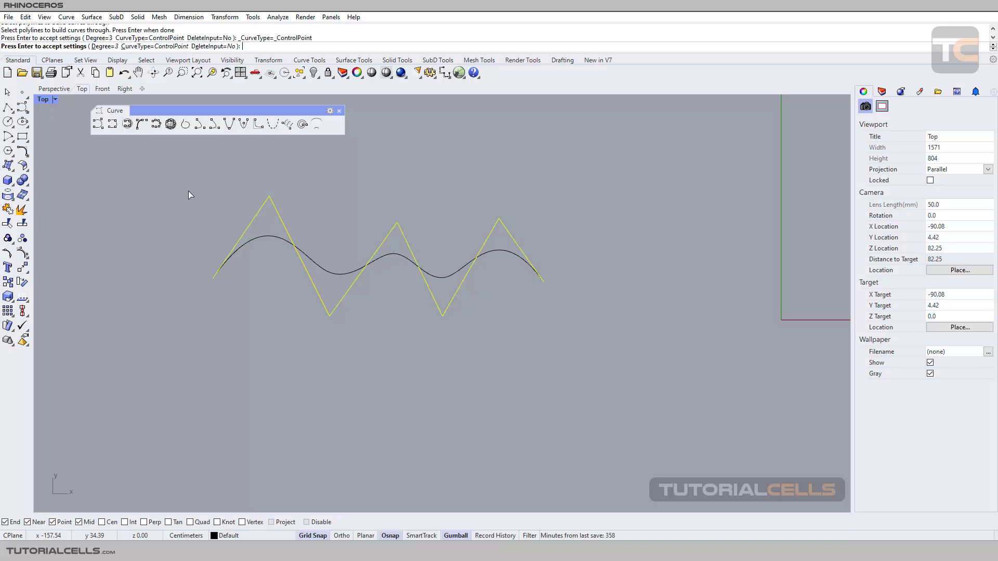
- Preview the curve with CurveType set to Interpolated, and return CurveType to ControlPoint
click(154, 47)
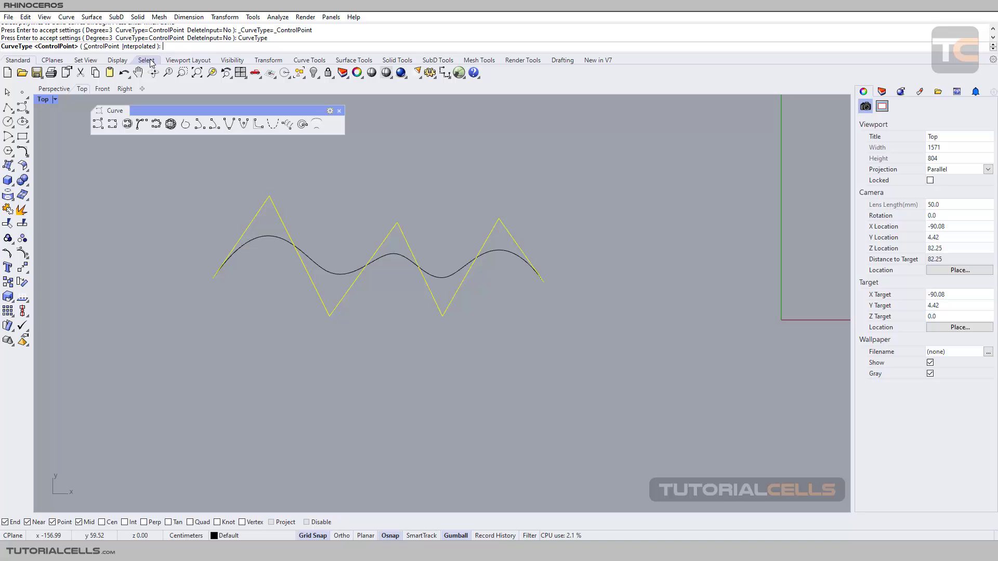
click(138, 46)
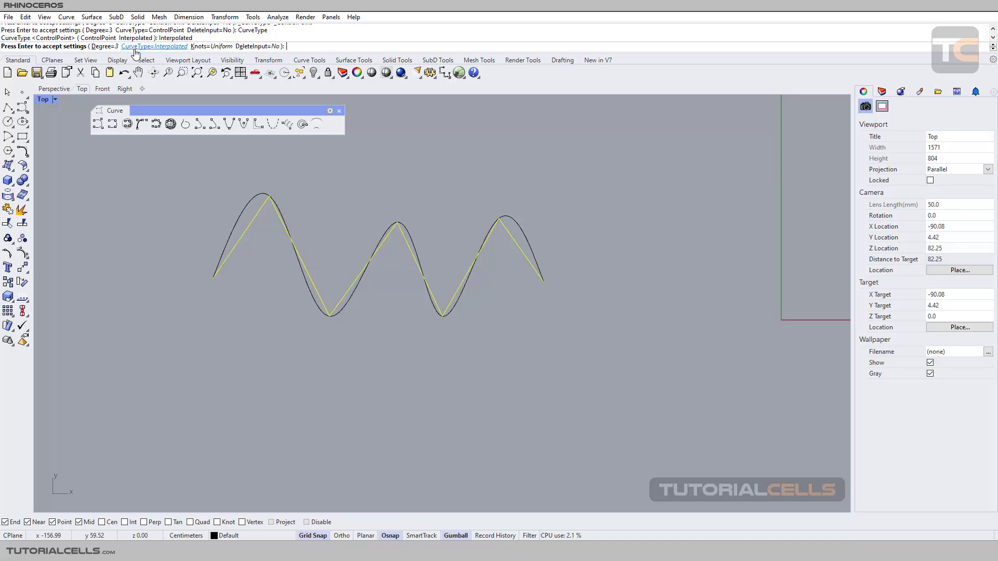
click(164, 47)
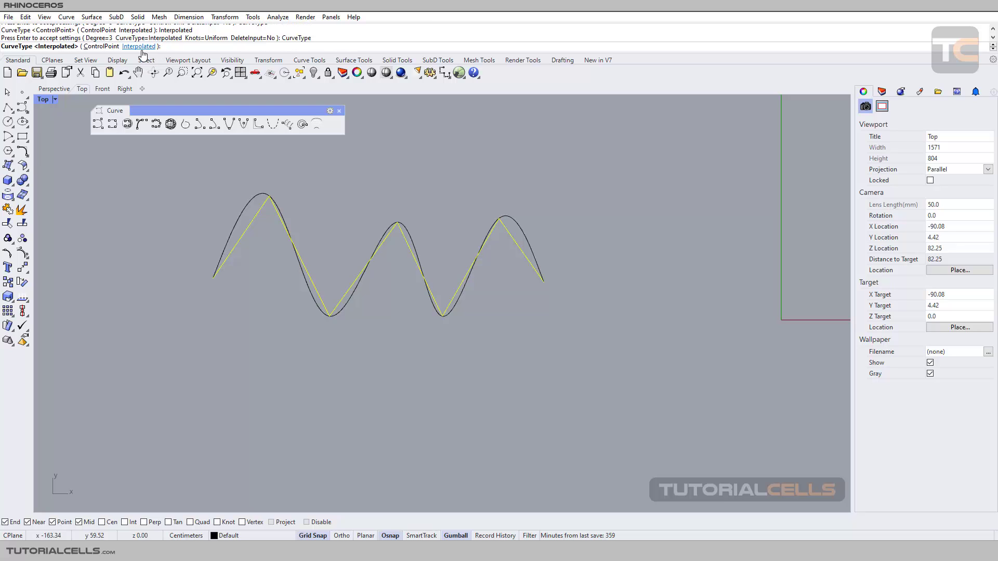
click(102, 46)
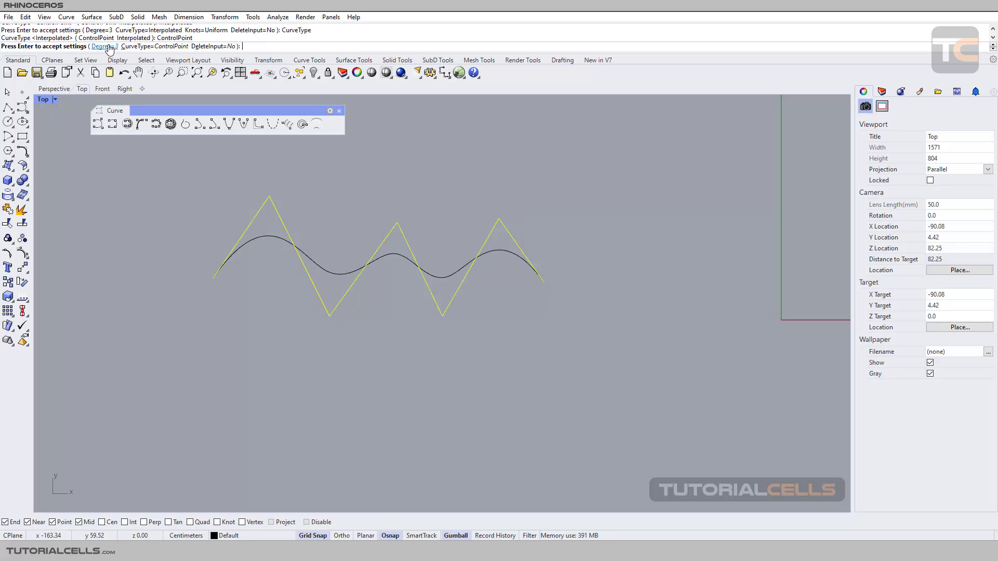
- Toggle DeleteInput to Yes and back to No, and create the degree 3 control-point curve
click(213, 46)
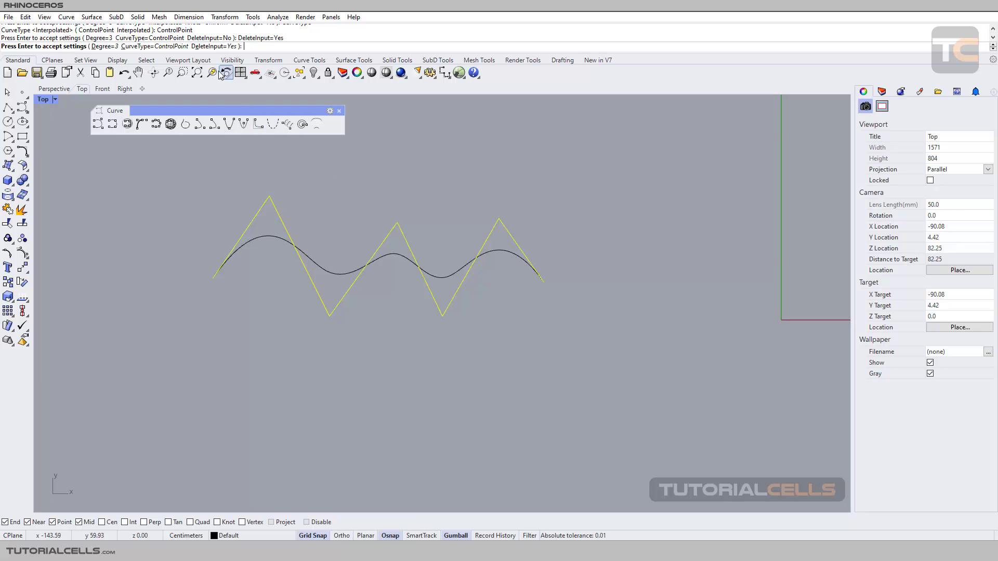
click(213, 46)
key(Return)
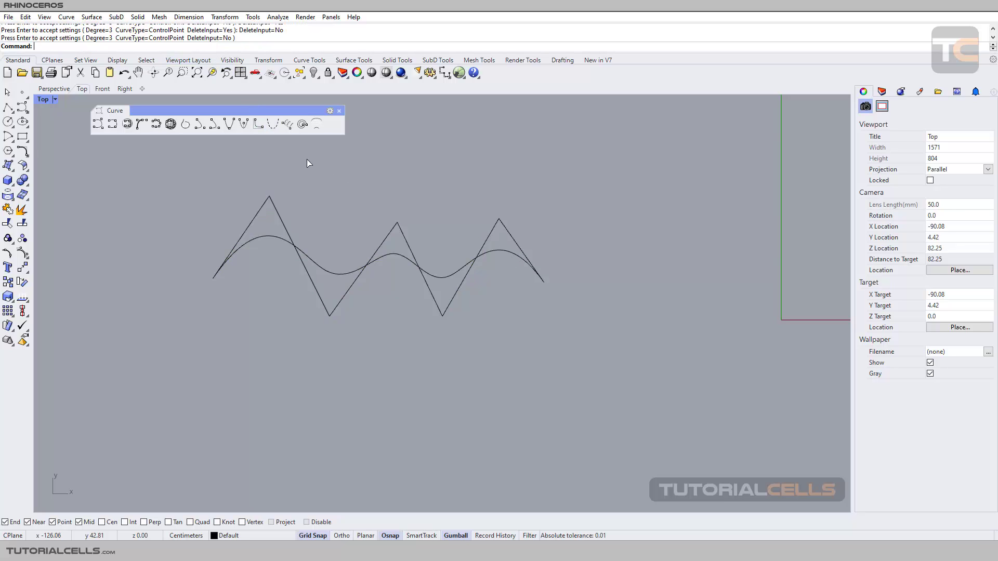
- Move the control-point curve straight down below the polyline and delete it
click(338, 274)
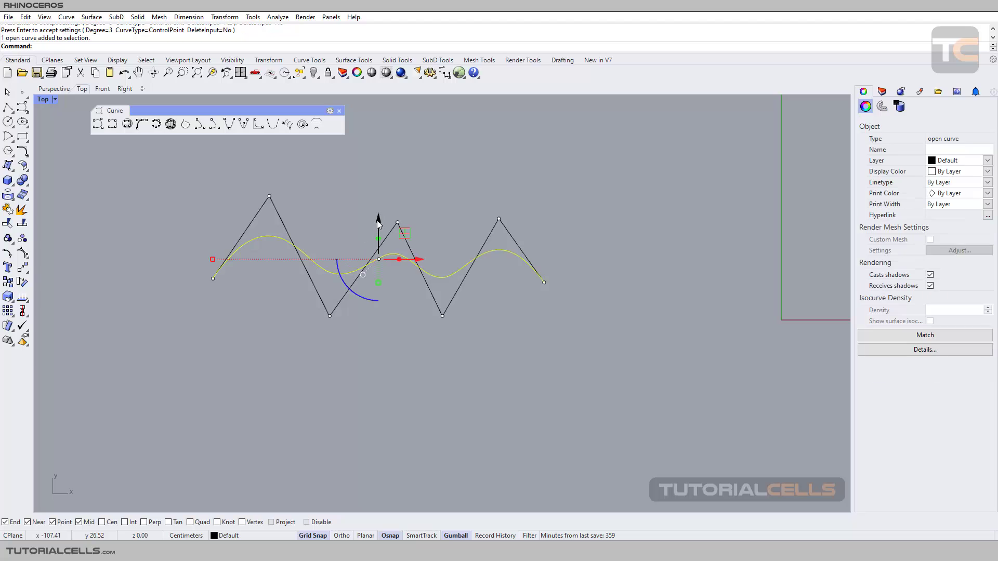
drag(378, 224, 378, 353)
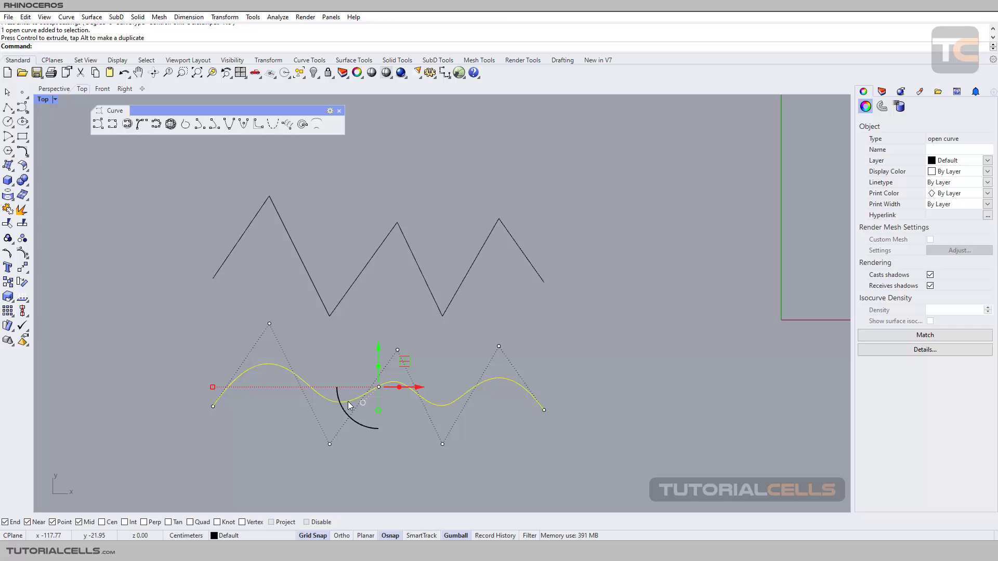
right_drag(359, 381, 359, 367)
key(Delete)
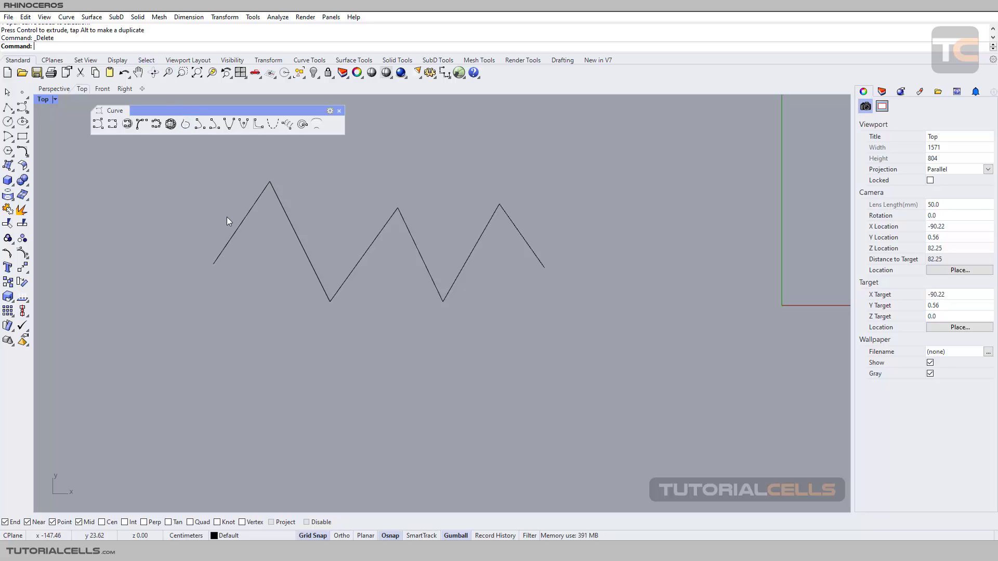
- Create a degree 3 interpolated curve through the zigzag polyline's vertices with Knots set to Chord, keeping the input polyline
click(185, 124)
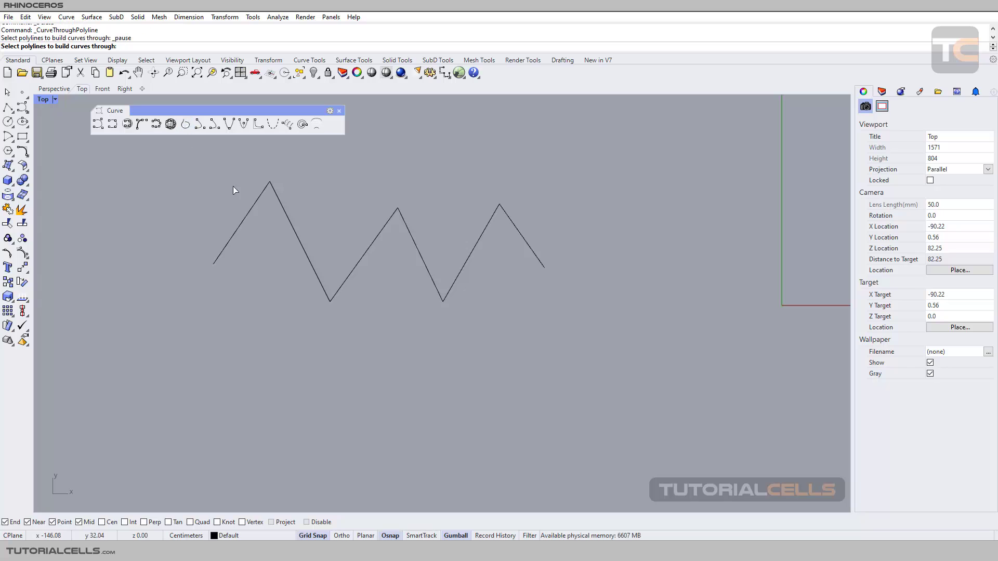
click(257, 204)
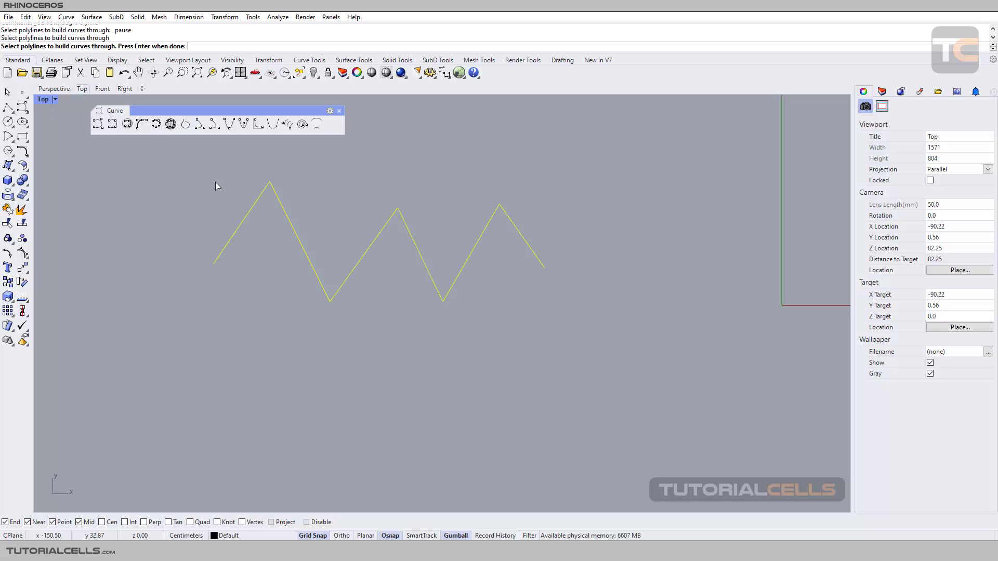
key(Return)
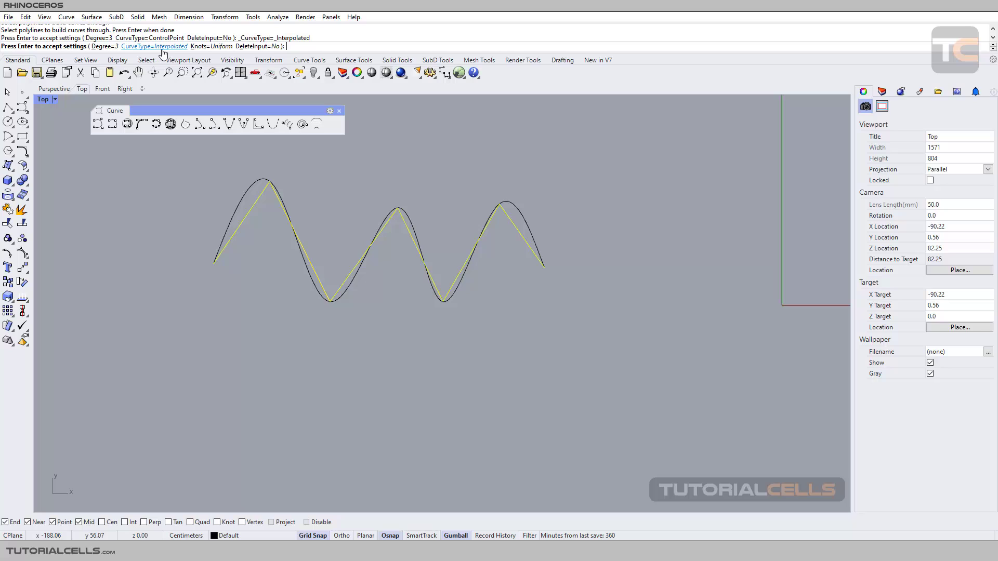
click(201, 49)
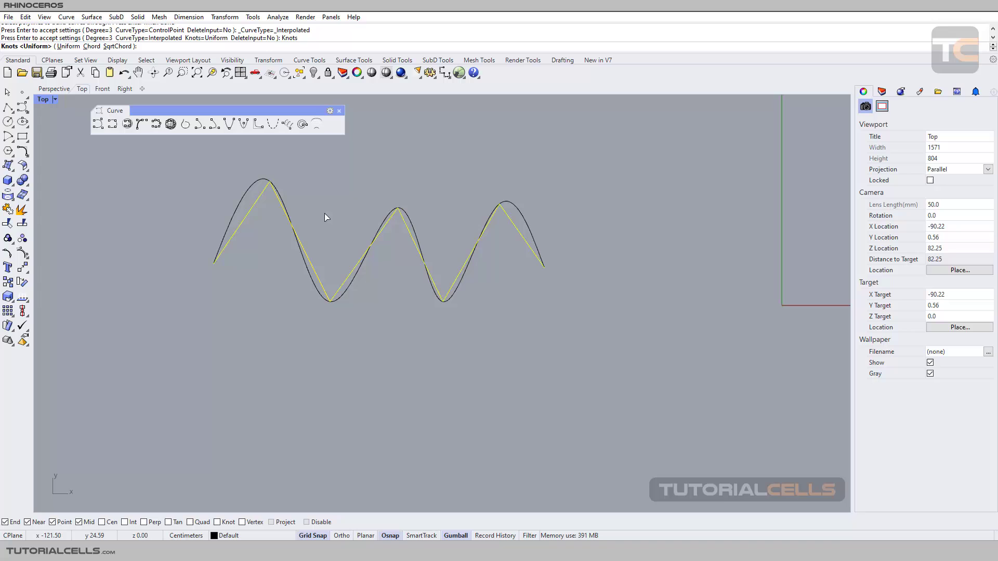
click(93, 47)
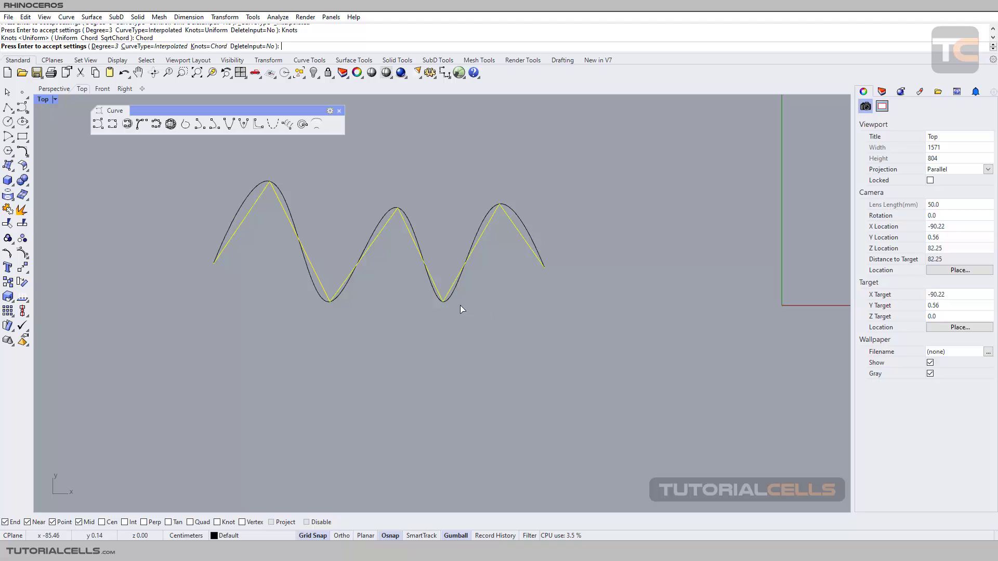
key(Return)
- Move the interpolated curve straight down so it sits clear below the zigzag polyline
click(288, 207)
scroll(336, 199, down, 3)
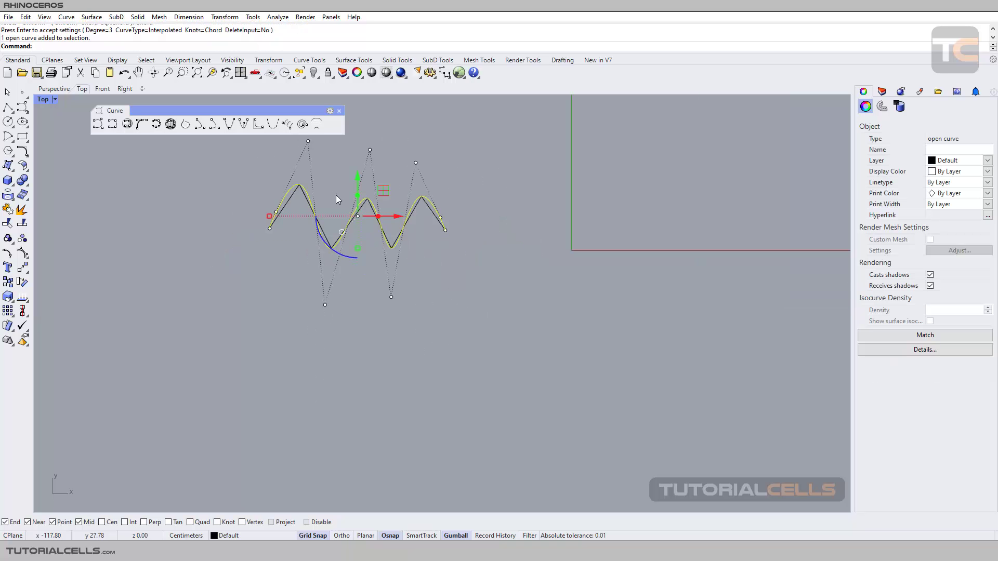
drag(358, 183, 332, 286)
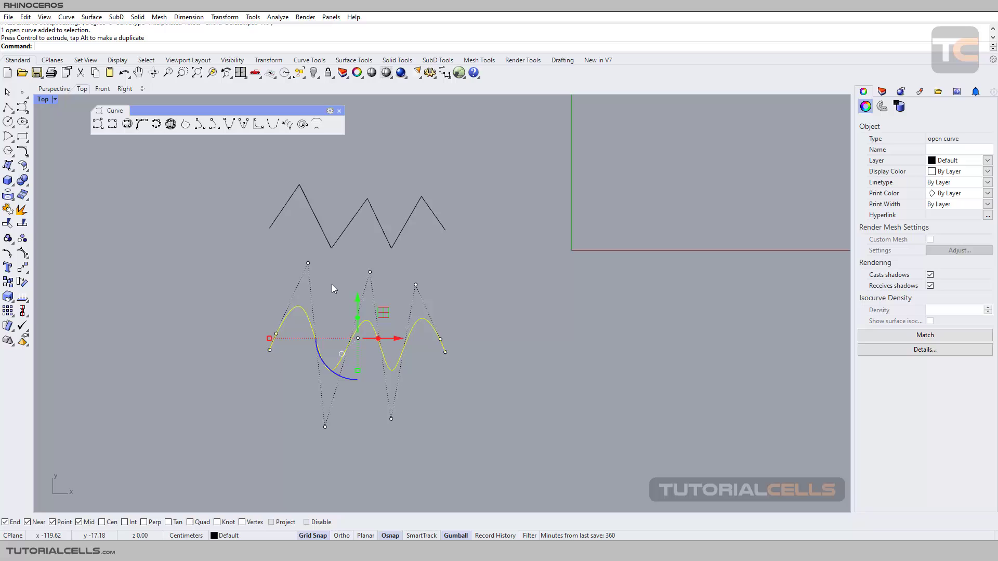
click(329, 285)
click(300, 312)
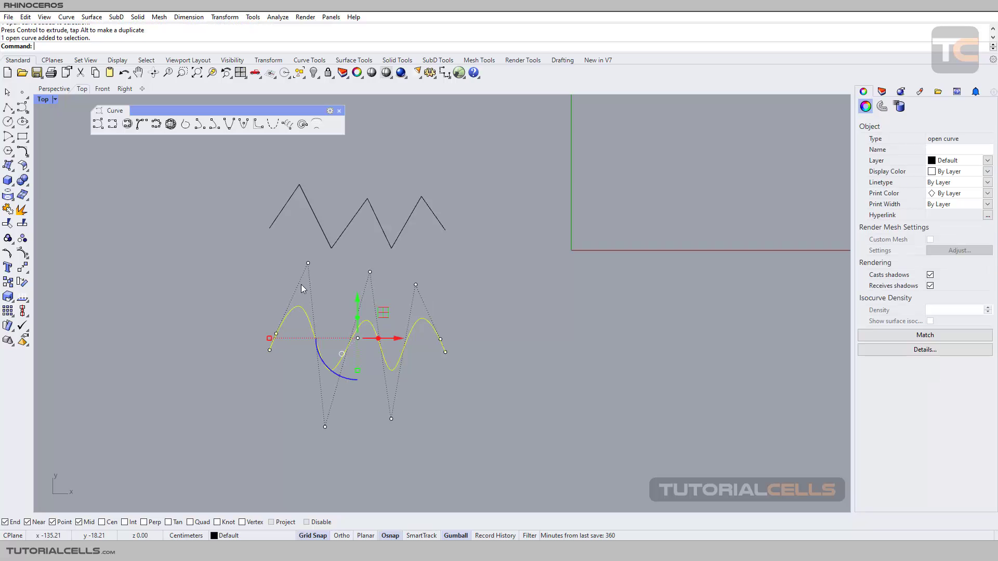
- Reshape the interpolated curve by shifting its first and third upper control points slightly to the right, leaving the curve deselected
click(309, 264)
mouse_move(335, 240)
mouse_down()
mouse_move(324, 263)
mouse_move(353, 245)
mouse_up()
click(369, 271)
click(416, 285)
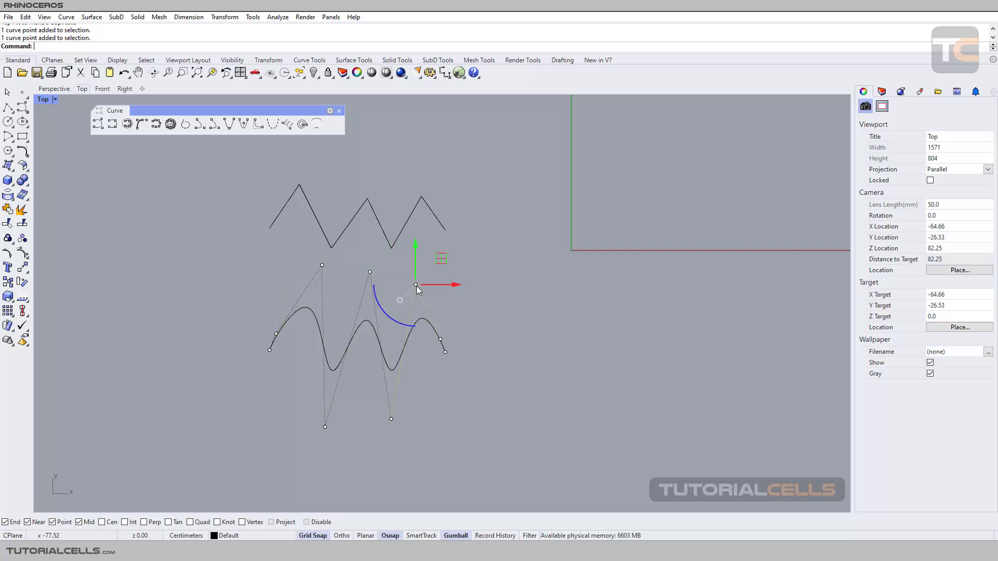
drag(422, 284, 444, 263)
scroll(385, 270, up, 2)
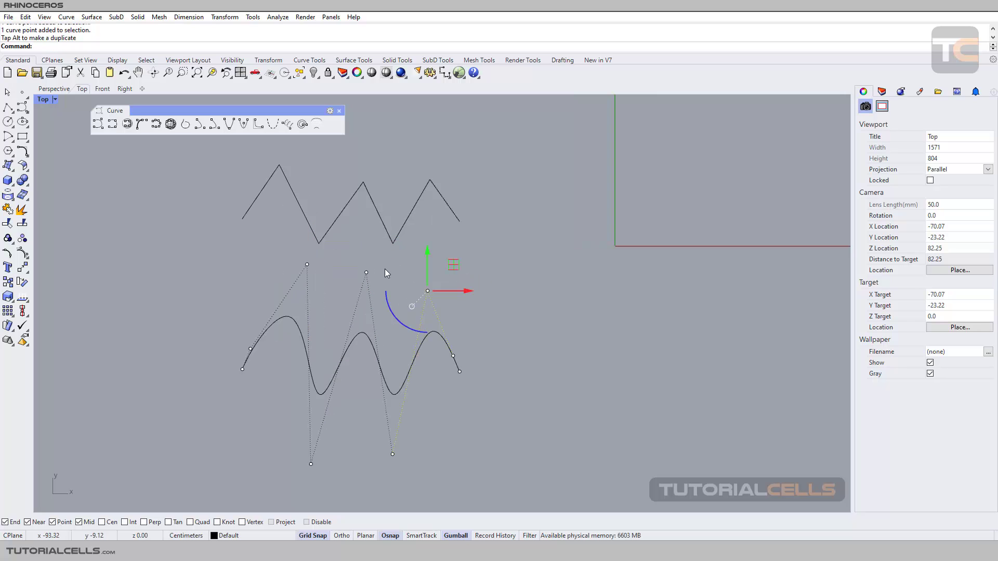
click(222, 233)
scroll(361, 194, down, 2)
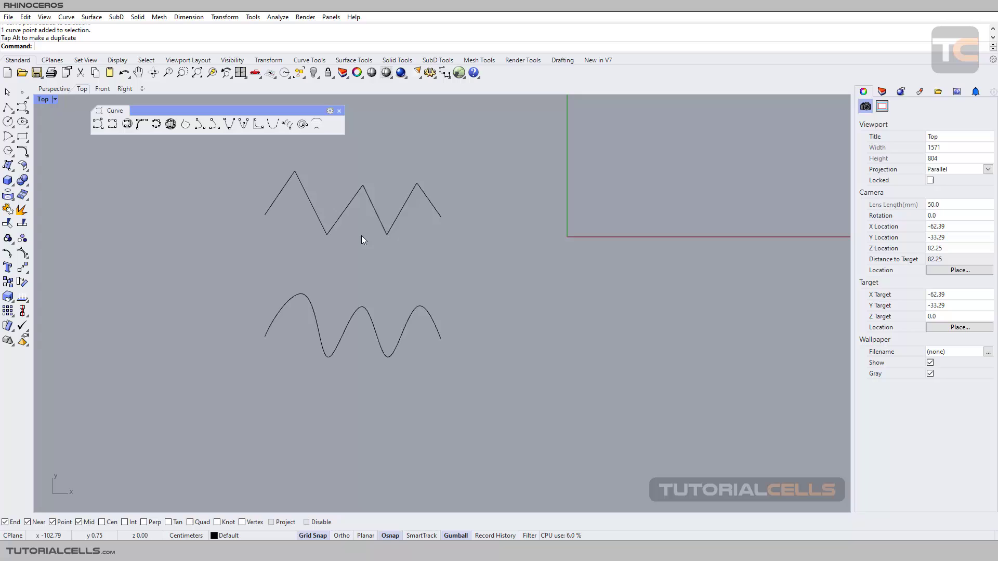
right_drag(362, 232, 352, 223)
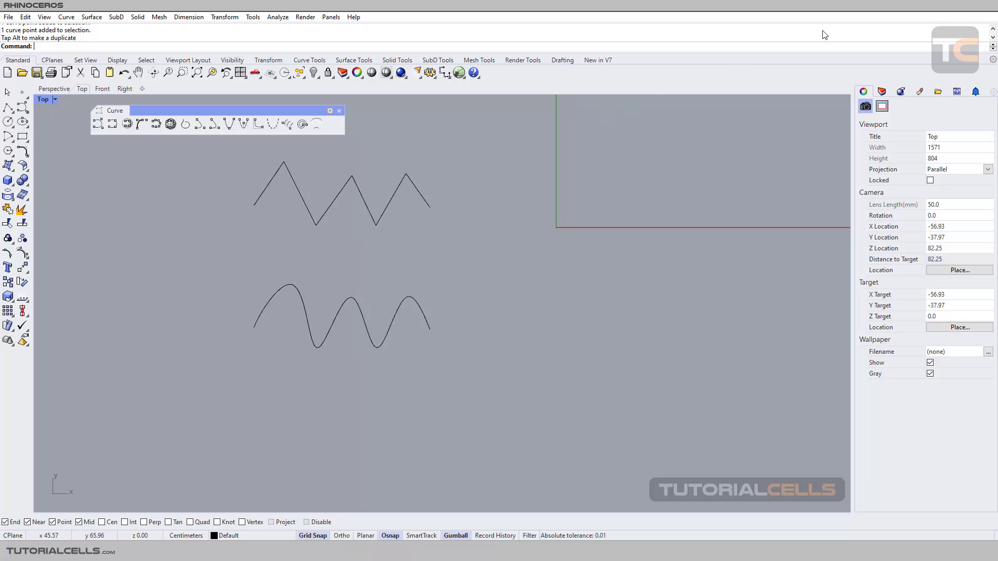